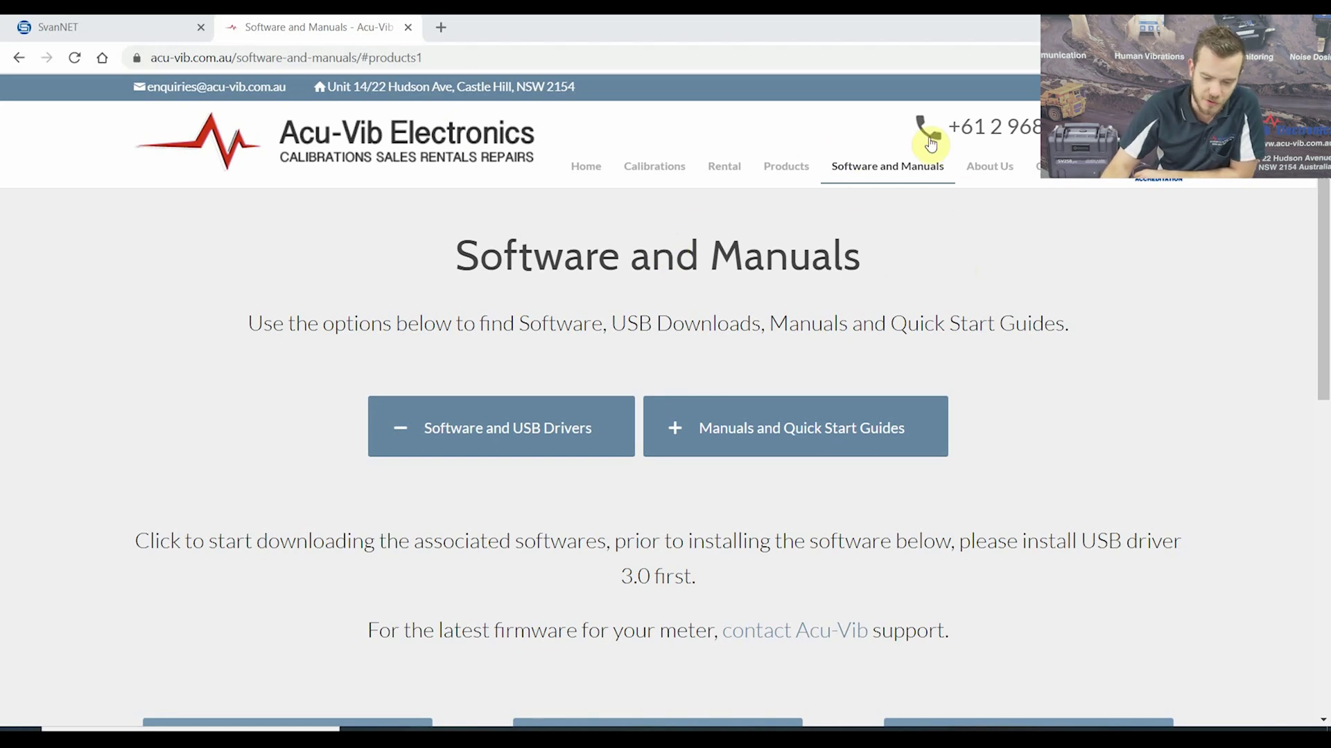
Collapse the Software and USB Drivers section on the Acu-Vib Software and Manuals page
{"action": "left_click", "coordinate": [496, 431]}
Expand the Software and USB Drivers download lists, scroll through them, then return to SvanNET
{"action": "left_click", "coordinate": [496, 431]}
{"action": "scroll", "coordinate": [531, 288], "scroll_direction": "down", "scroll_amount": 6}
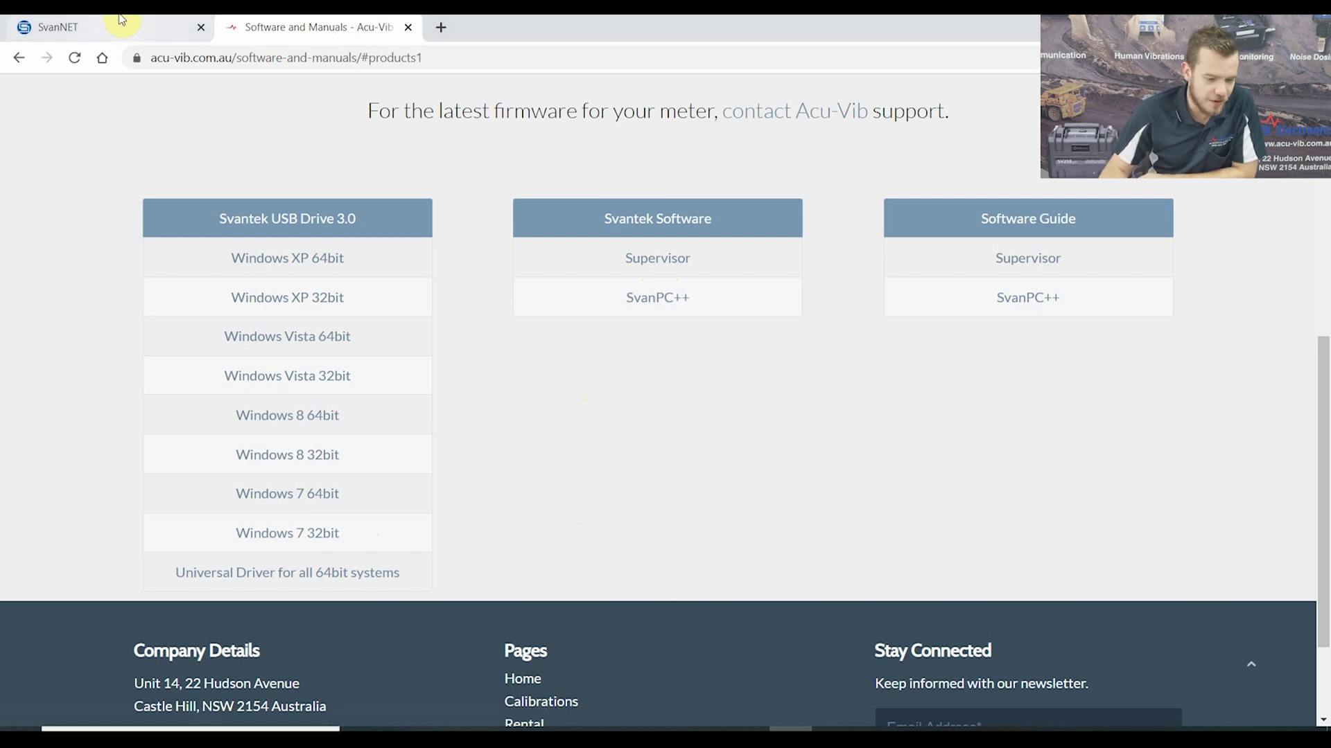
{"action": "left_click", "coordinate": [117, 21]}
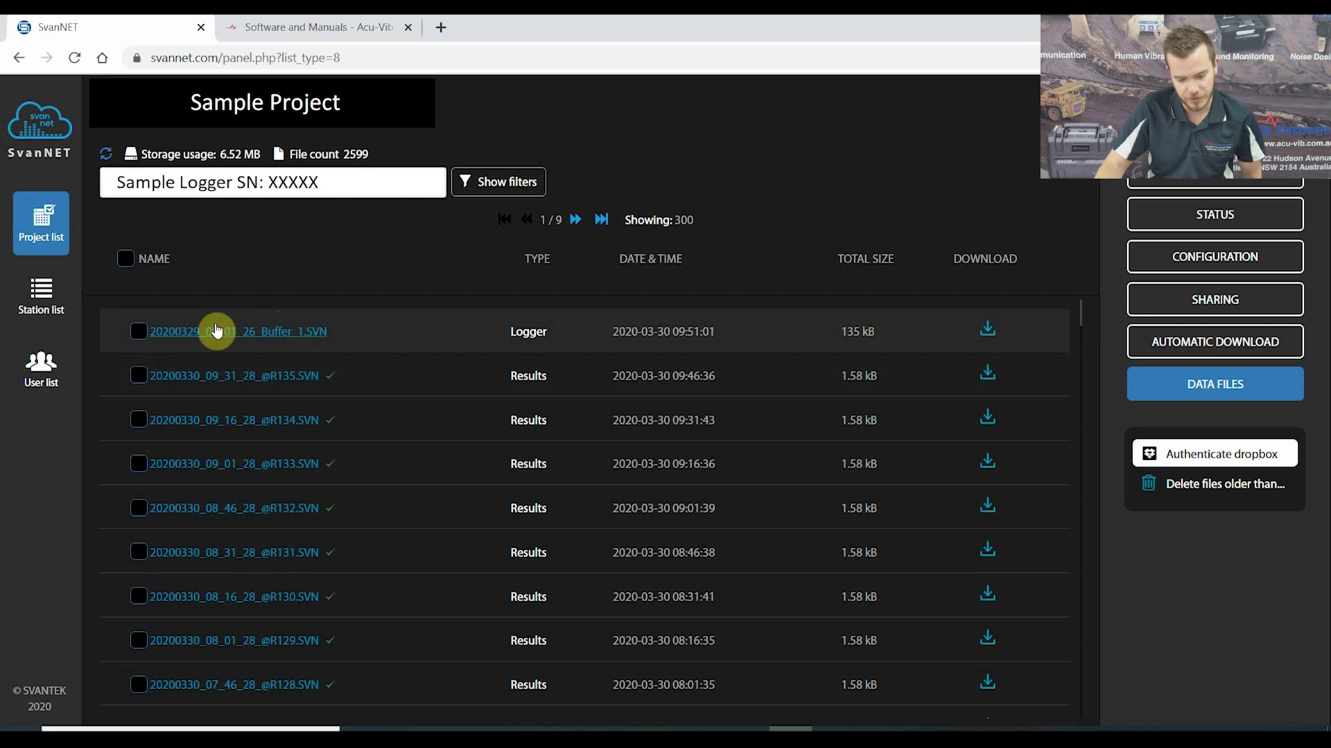
Download the 20200329_00_01_26_Buffer_1 logger file from SvanNET and show it in its folder
{"action": "left_click", "coordinate": [139, 334]}
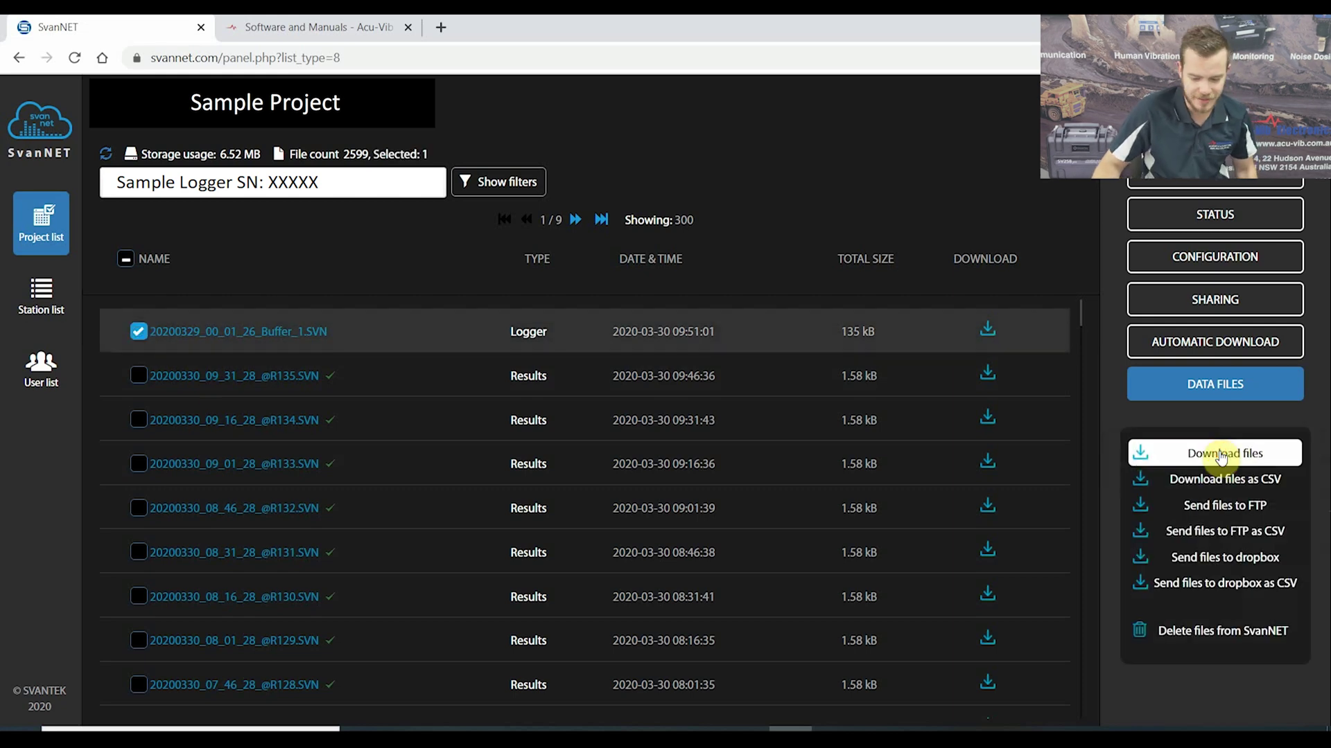
{"action": "left_click", "coordinate": [1217, 454]}
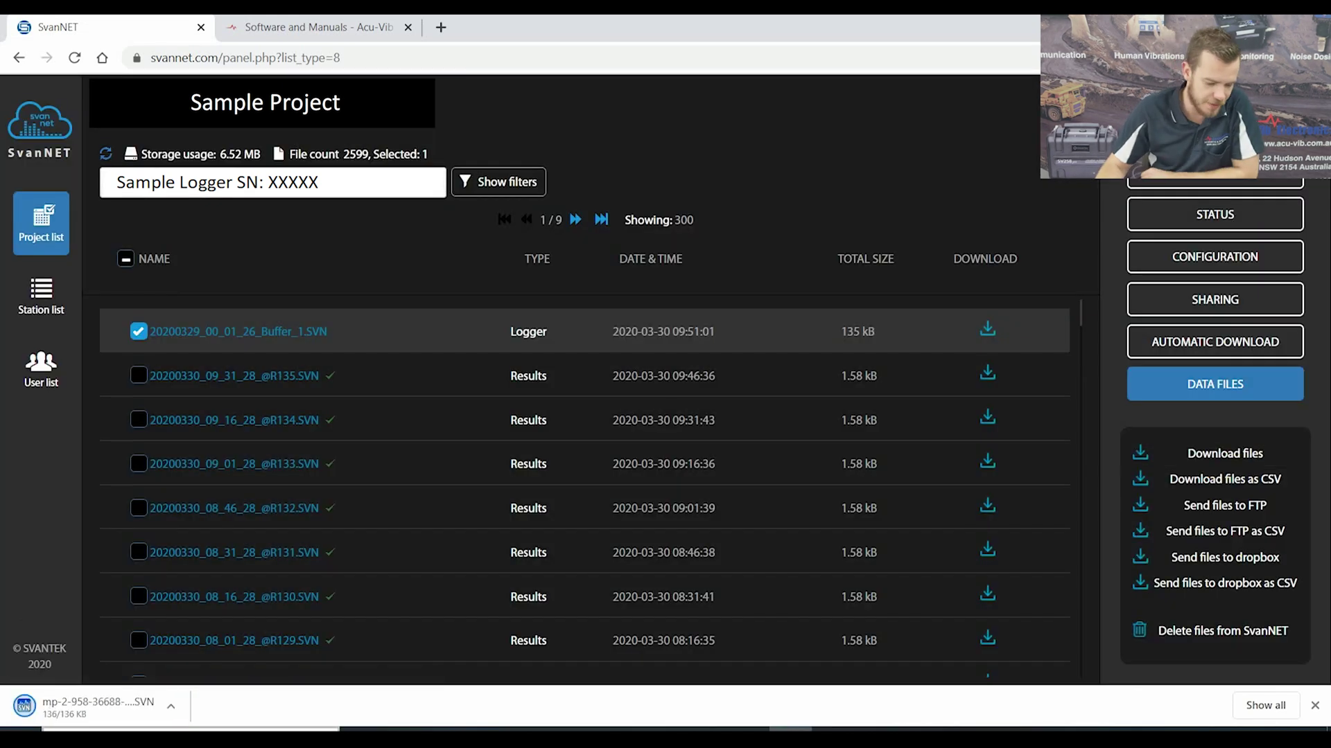
{"action": "left_click", "coordinate": [179, 707]}
{"action": "left_click", "coordinate": [216, 641]}
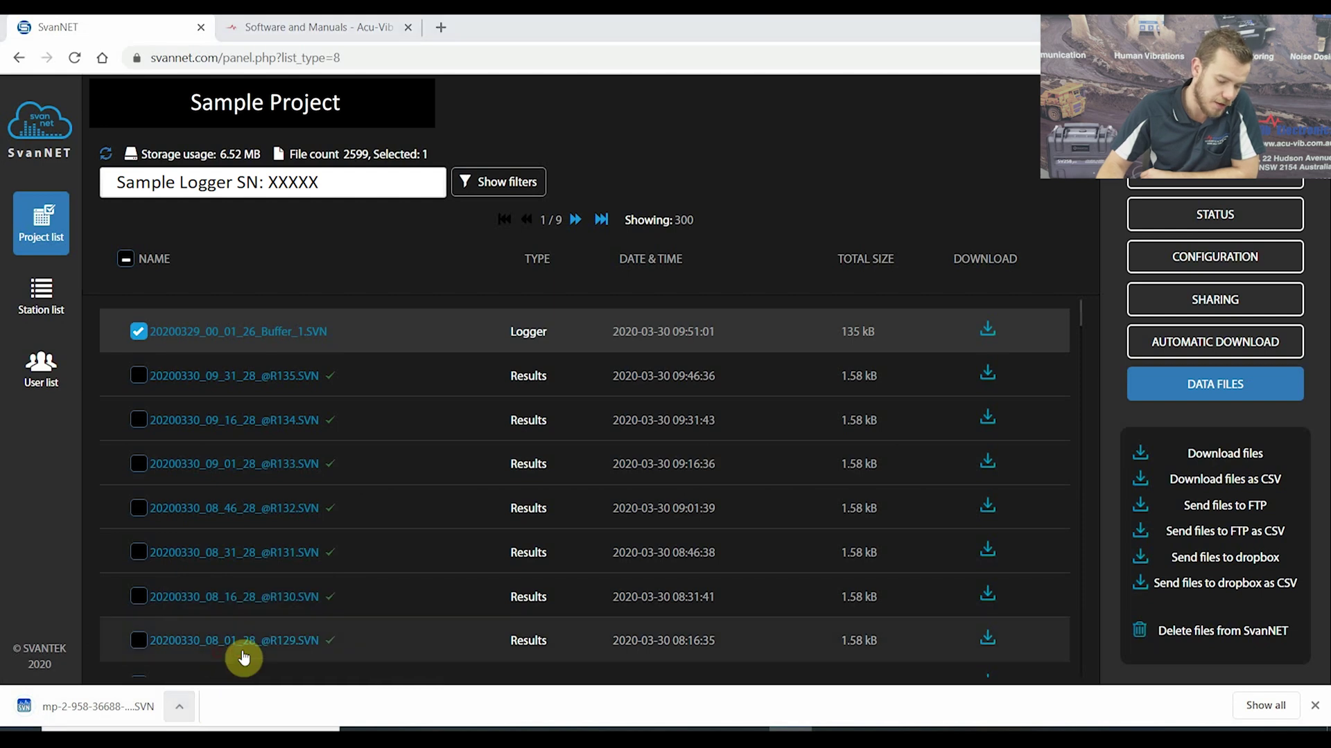
Copy the downloaded SVN file and minimise windows to the desktop
{"action": "right_click", "coordinate": [556, 286]}
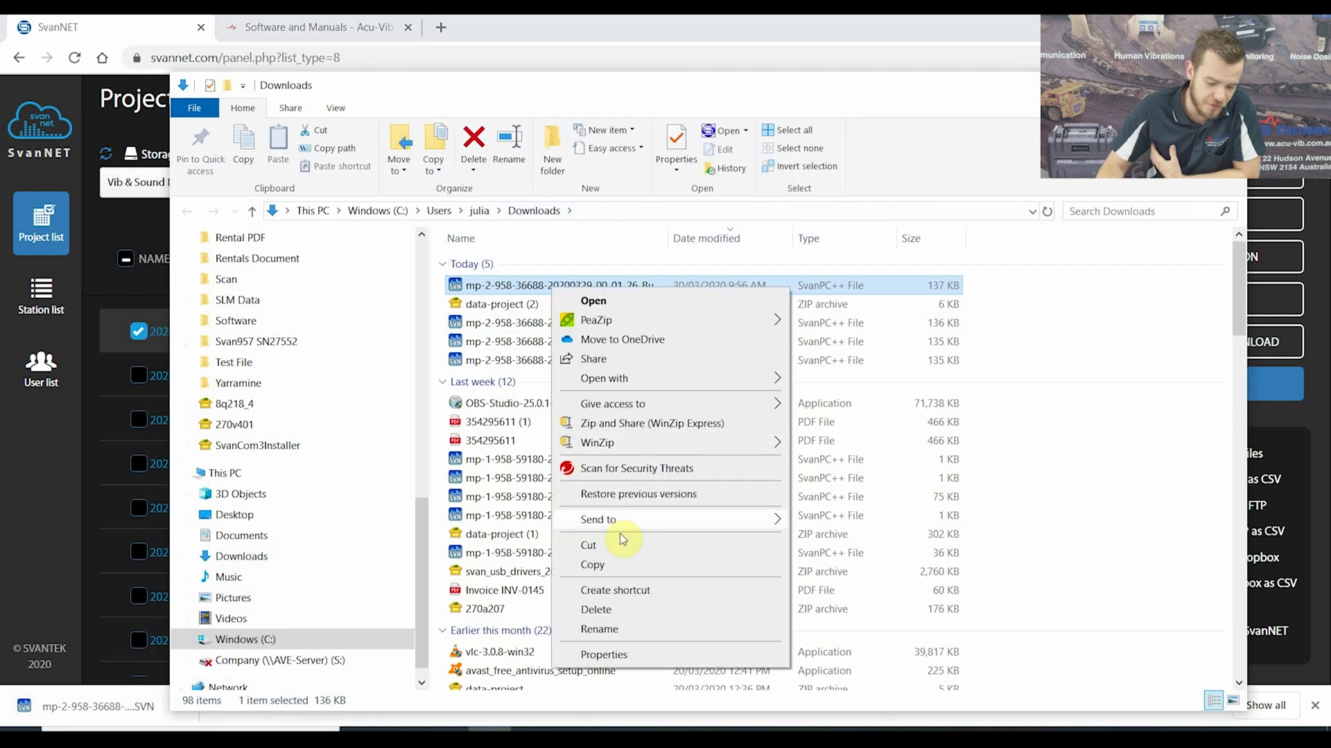
{"action": "left_click", "coordinate": [616, 565]}
{"action": "left_click", "coordinate": [1167, 84]}
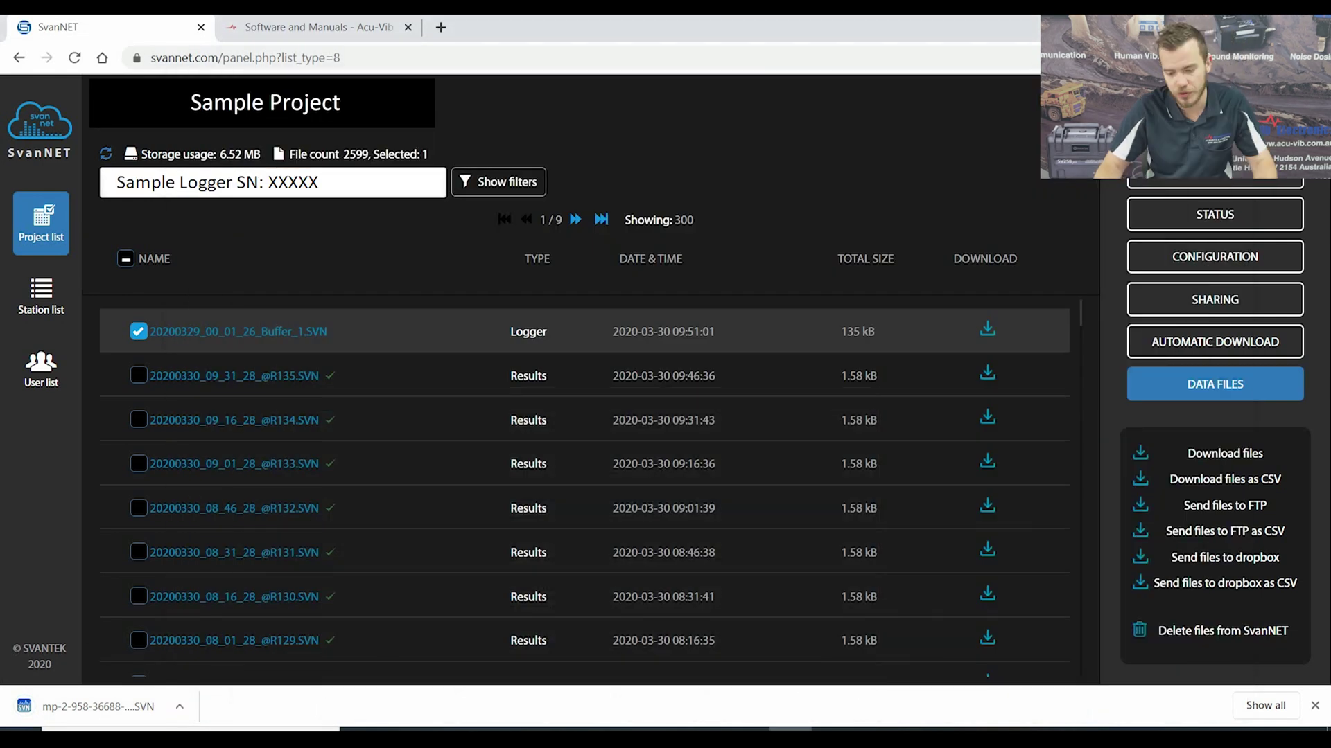
{"action": "key", "text": "super+d"}
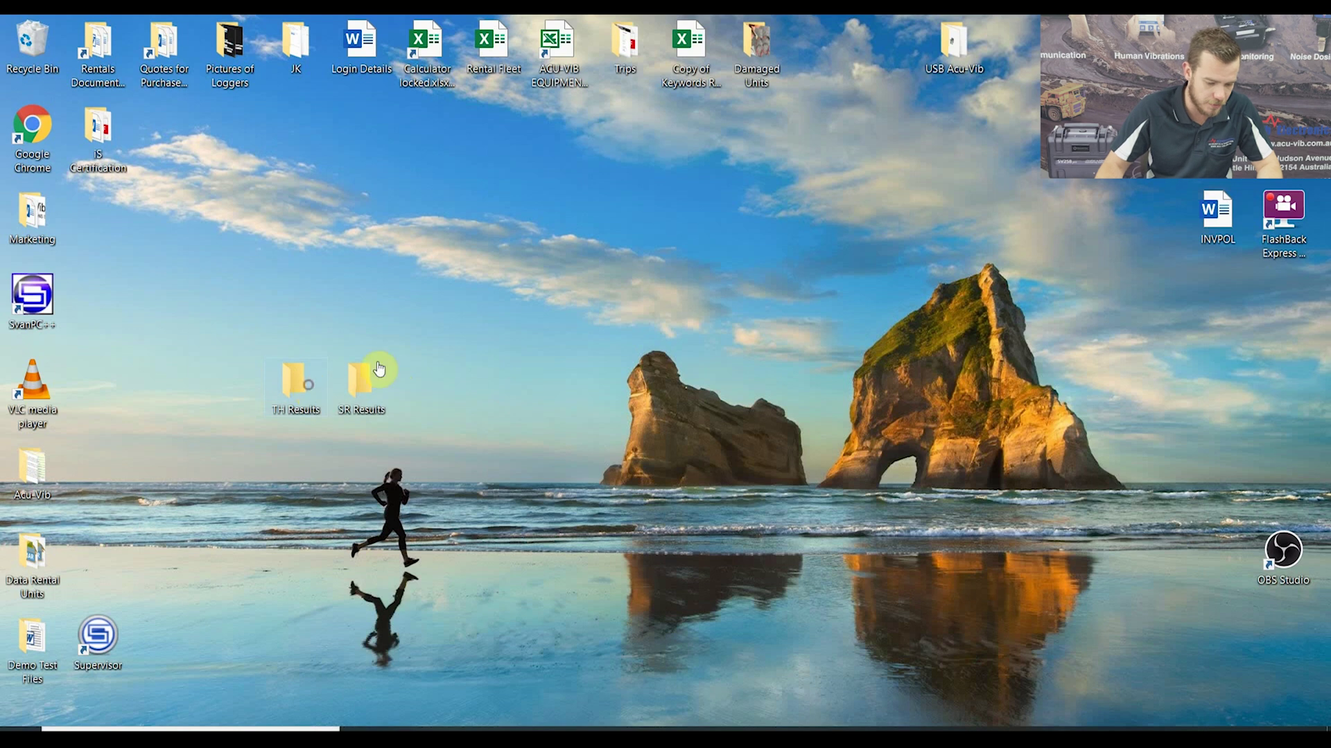
Paste the logger file into the TH Results folder and open it in SvanPC++
{"action": "double_click", "coordinate": [308, 386]}
{"action": "key", "text": "ctrl+v"}
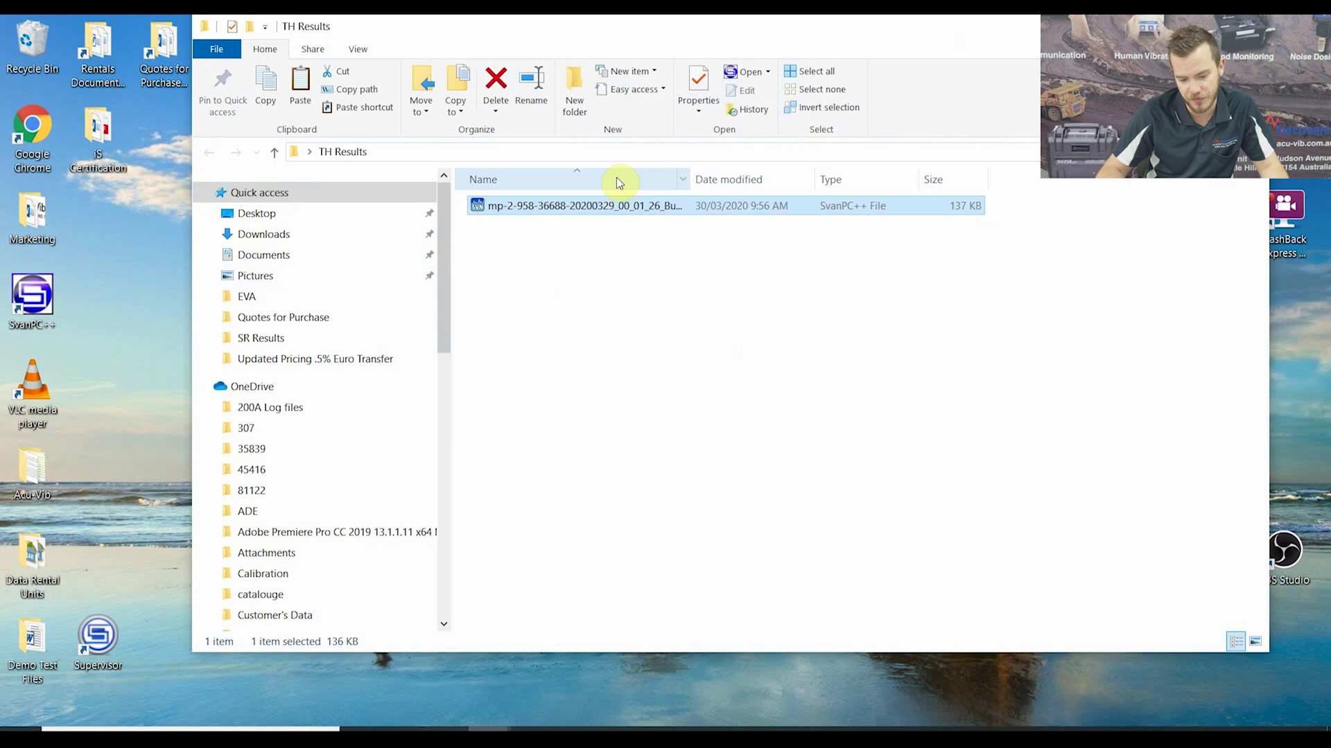
{"action": "left_click_drag", "start_coordinate": [690, 179], "coordinate": [907, 179]}
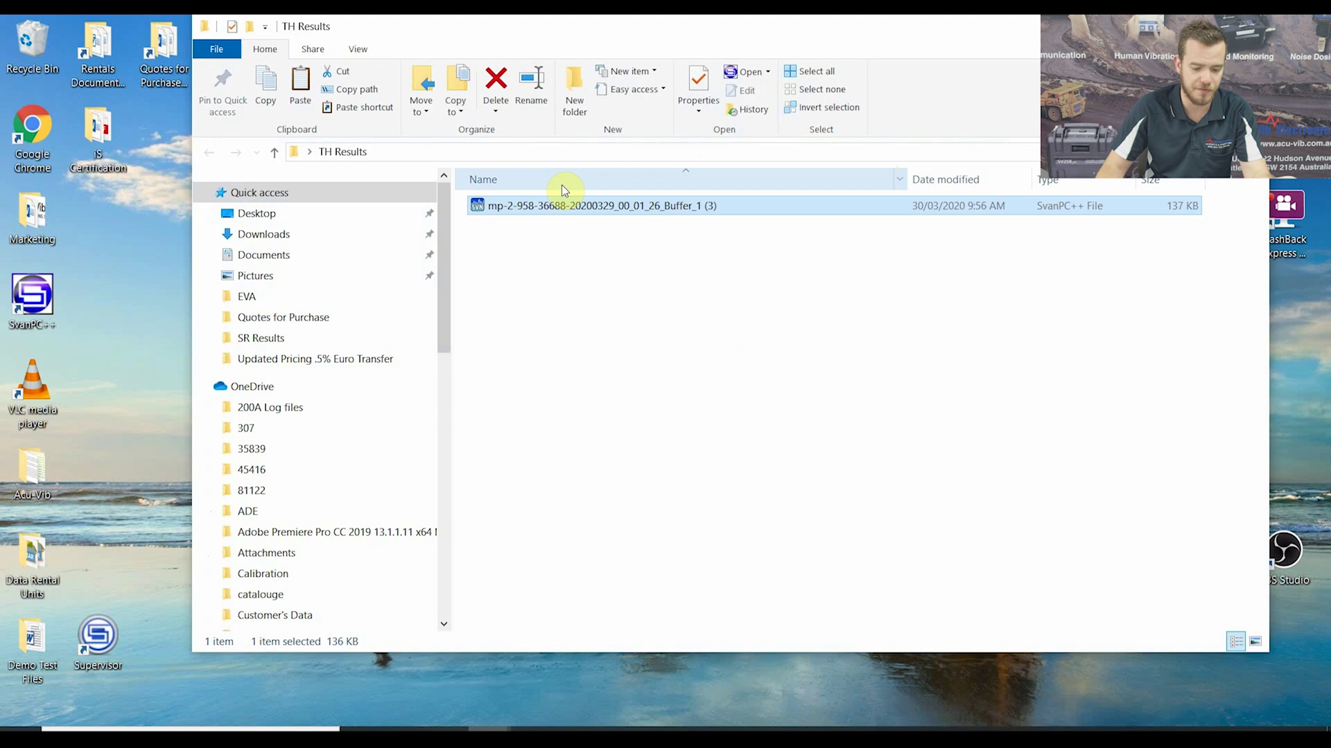
{"action": "double_click", "coordinate": [571, 209]}
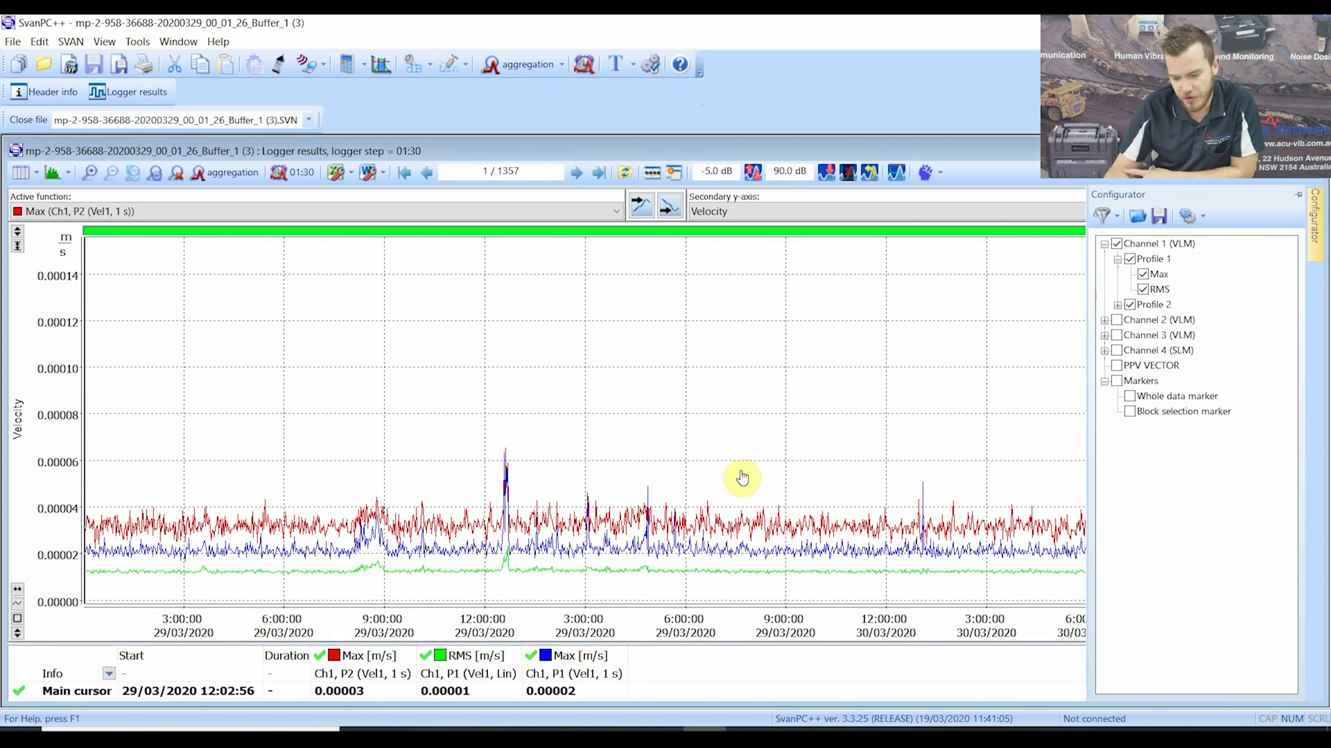
Zoom the chart out to fit all data, including the 30/03/2020 spike, and show the Configurator
{"action": "left_click", "coordinate": [237, 475]}
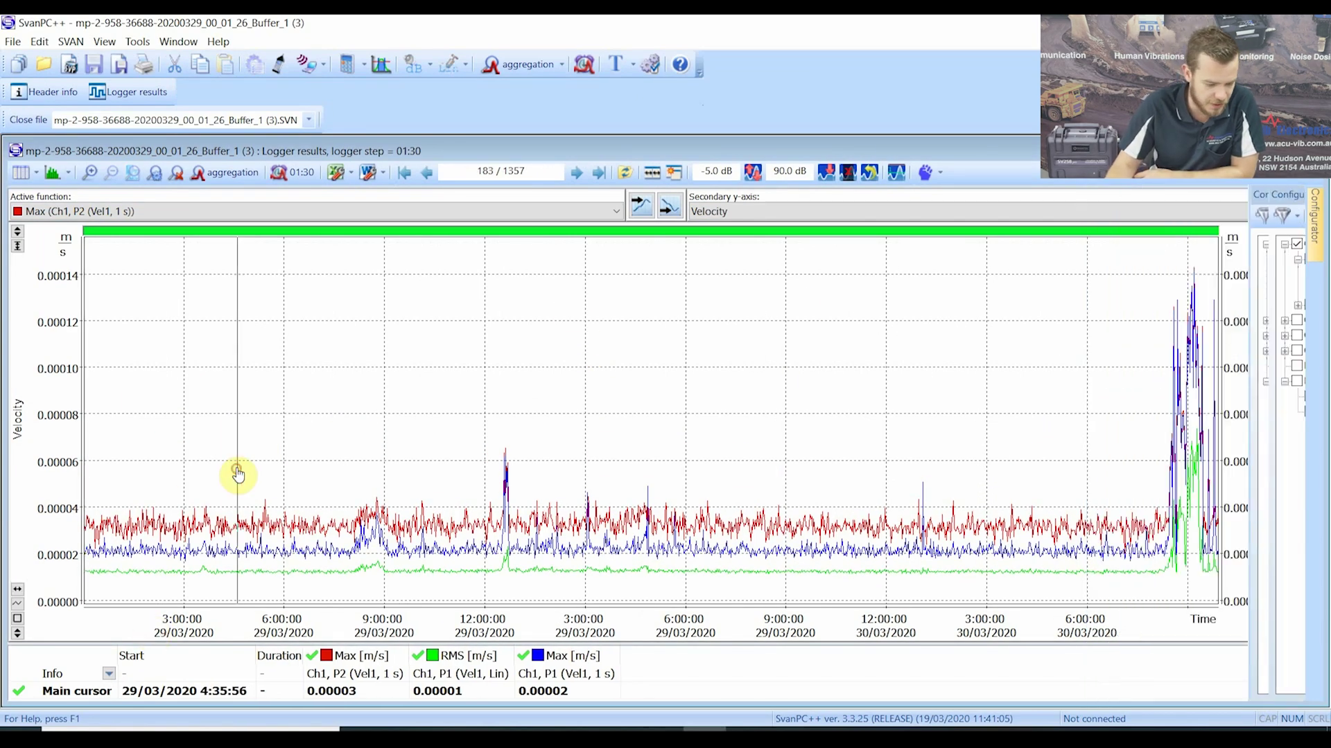
{"action": "left_click", "coordinate": [17, 591]}
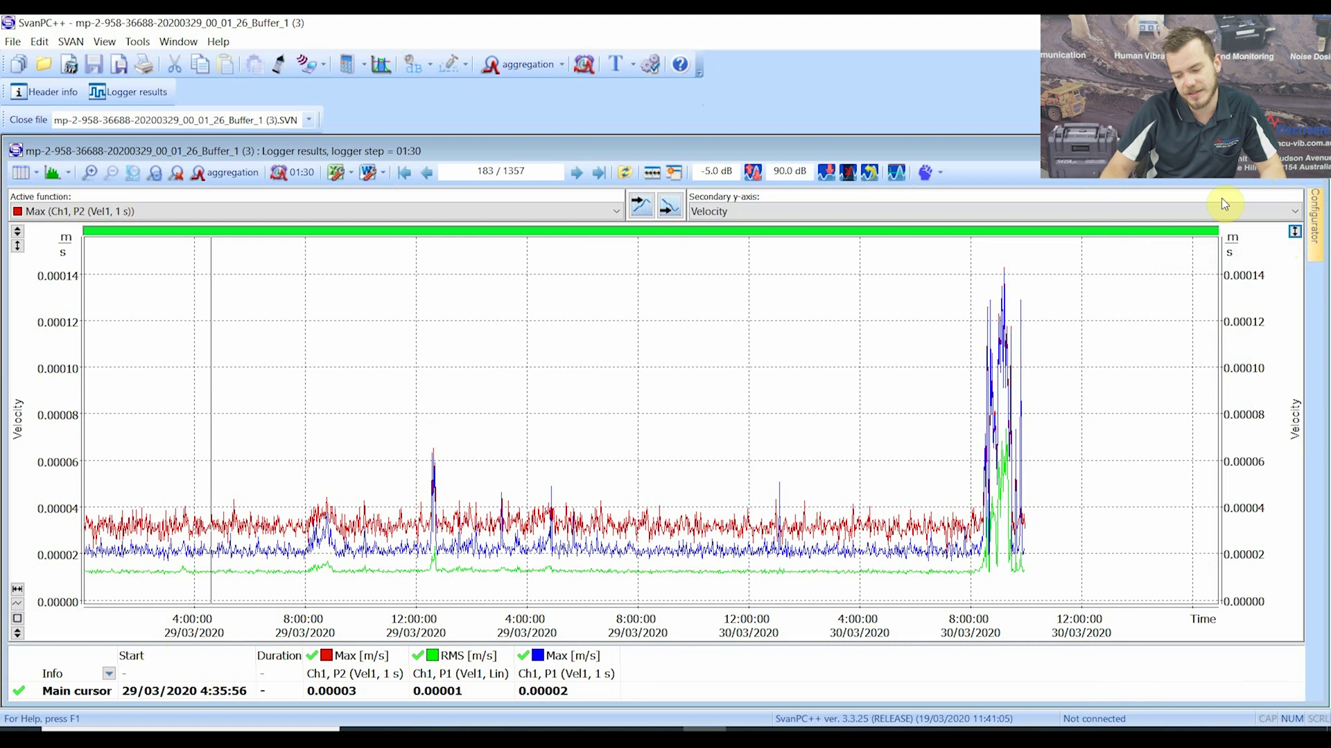
{"action": "mouse_move", "coordinate": [1323, 242]}
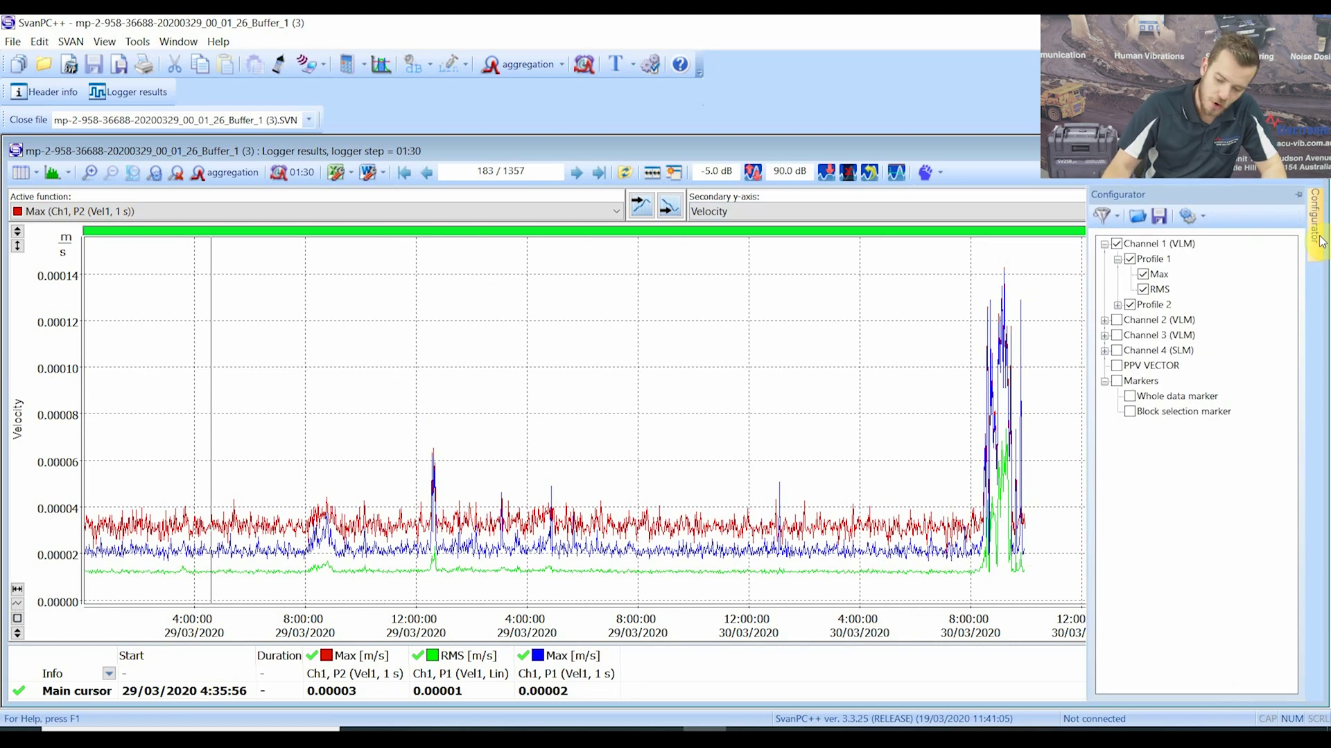
Expand Channels 2, 3 and 4 and Channel 1 Profile 2 in the configurator tree
{"action": "left_click", "coordinate": [1104, 320]}
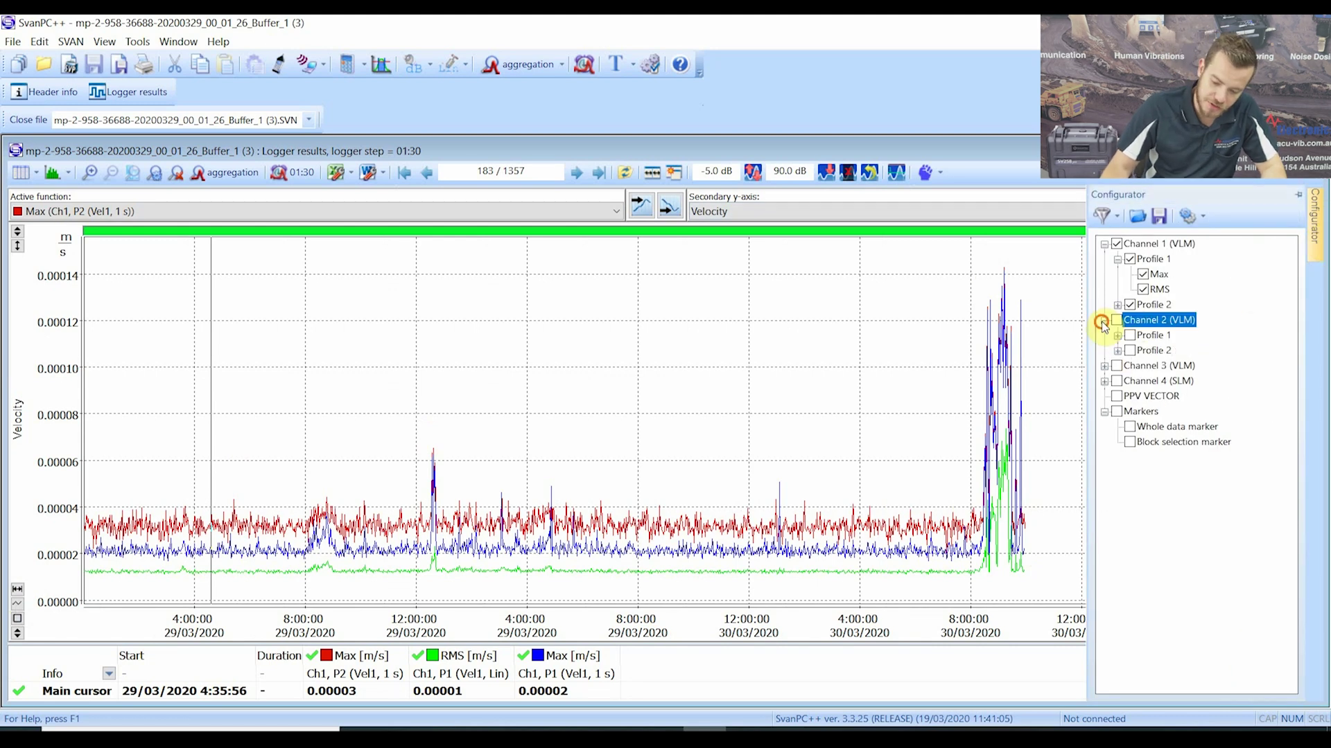
{"action": "left_click", "coordinate": [1104, 365]}
{"action": "left_click", "coordinate": [1104, 411]}
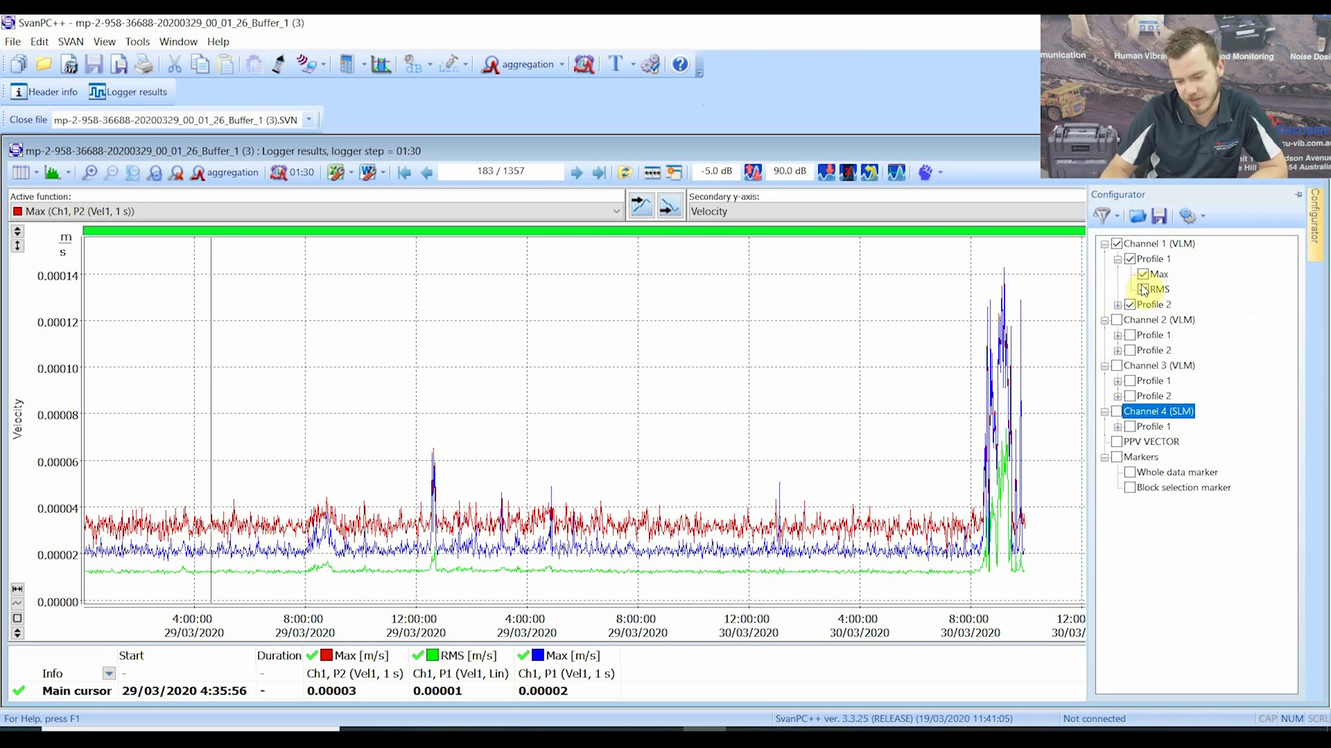
{"action": "left_click", "coordinate": [1118, 305]}
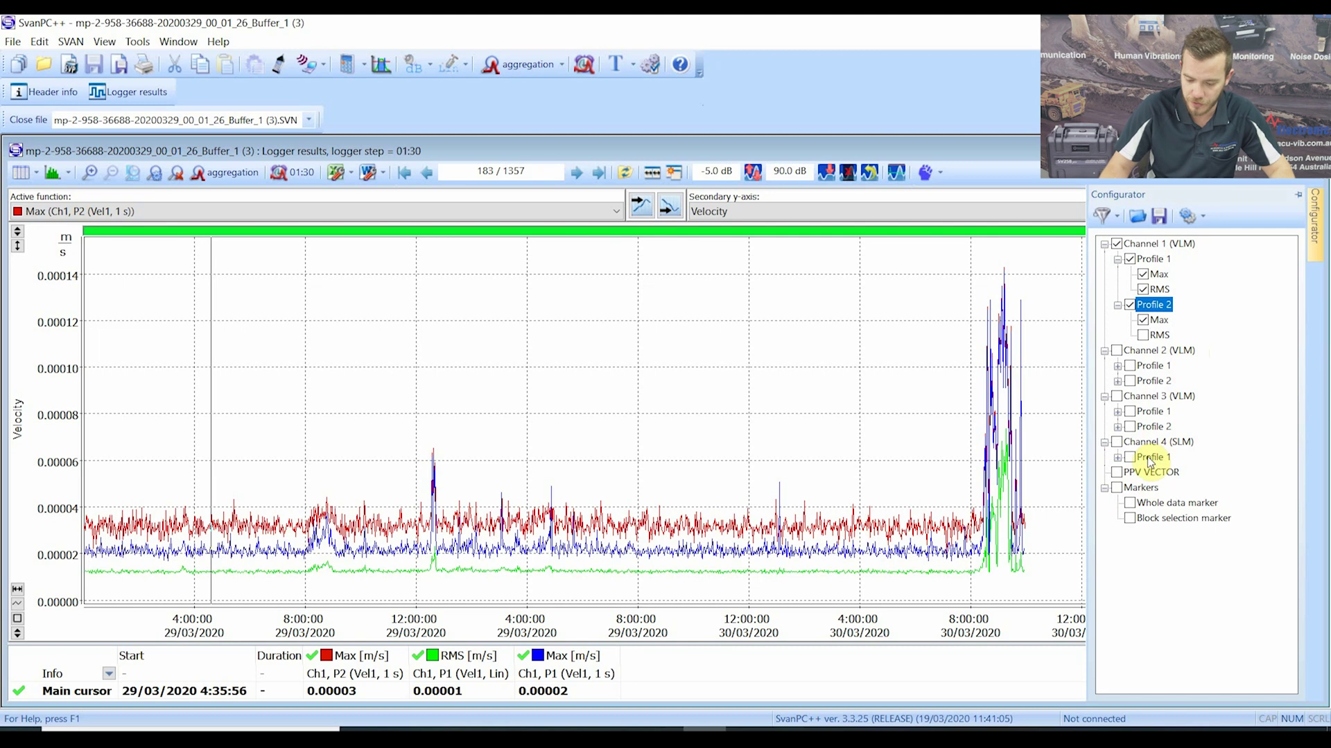
Hide Channel 1 results and plot PPV VECTOR and Channel 4 Profile 1 LAeq instead
{"action": "left_click", "coordinate": [1118, 244]}
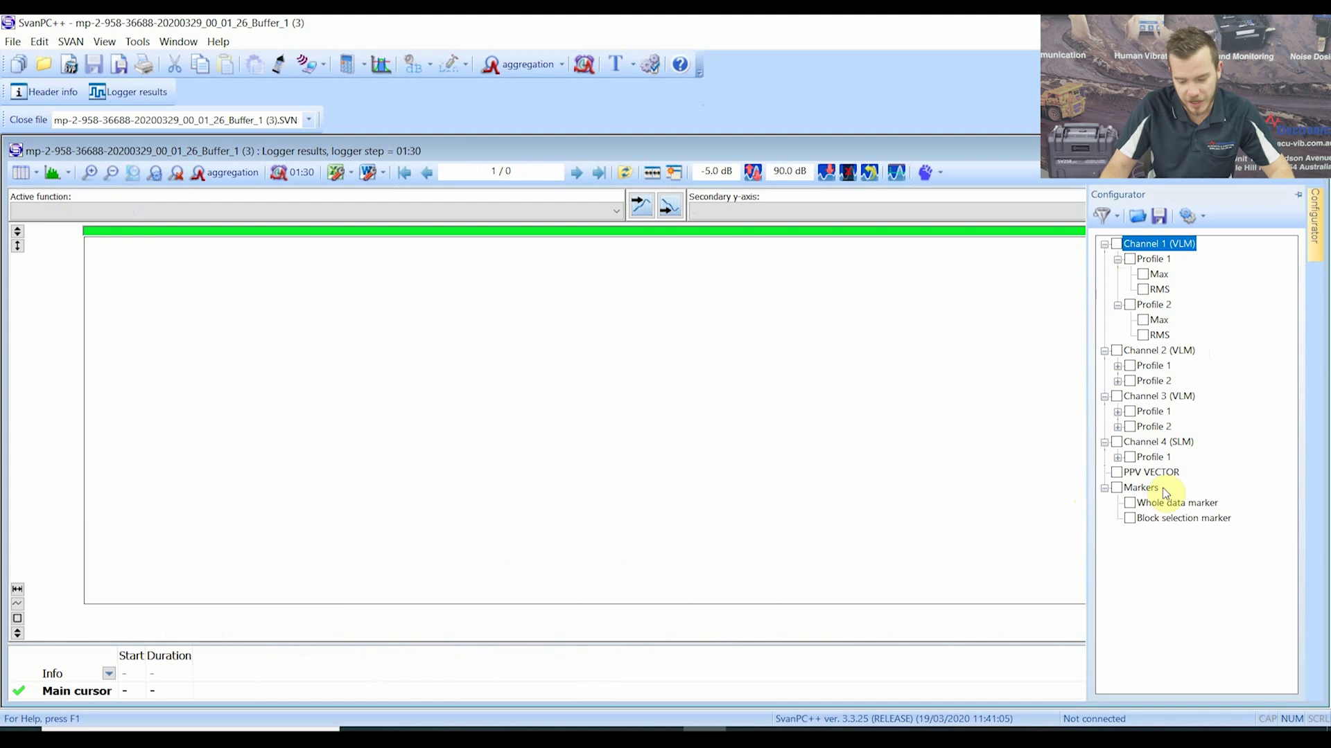
{"action": "left_click", "coordinate": [1117, 474]}
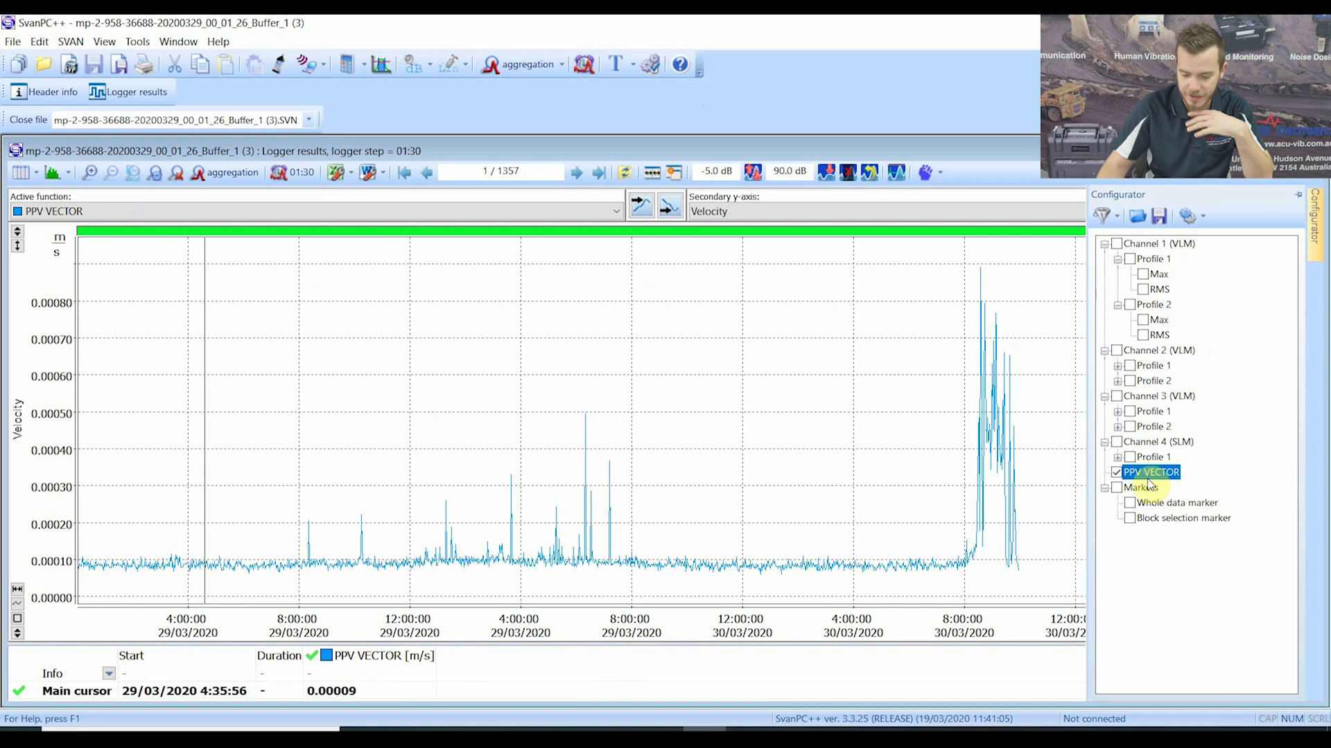
{"action": "left_click", "coordinate": [1118, 457]}
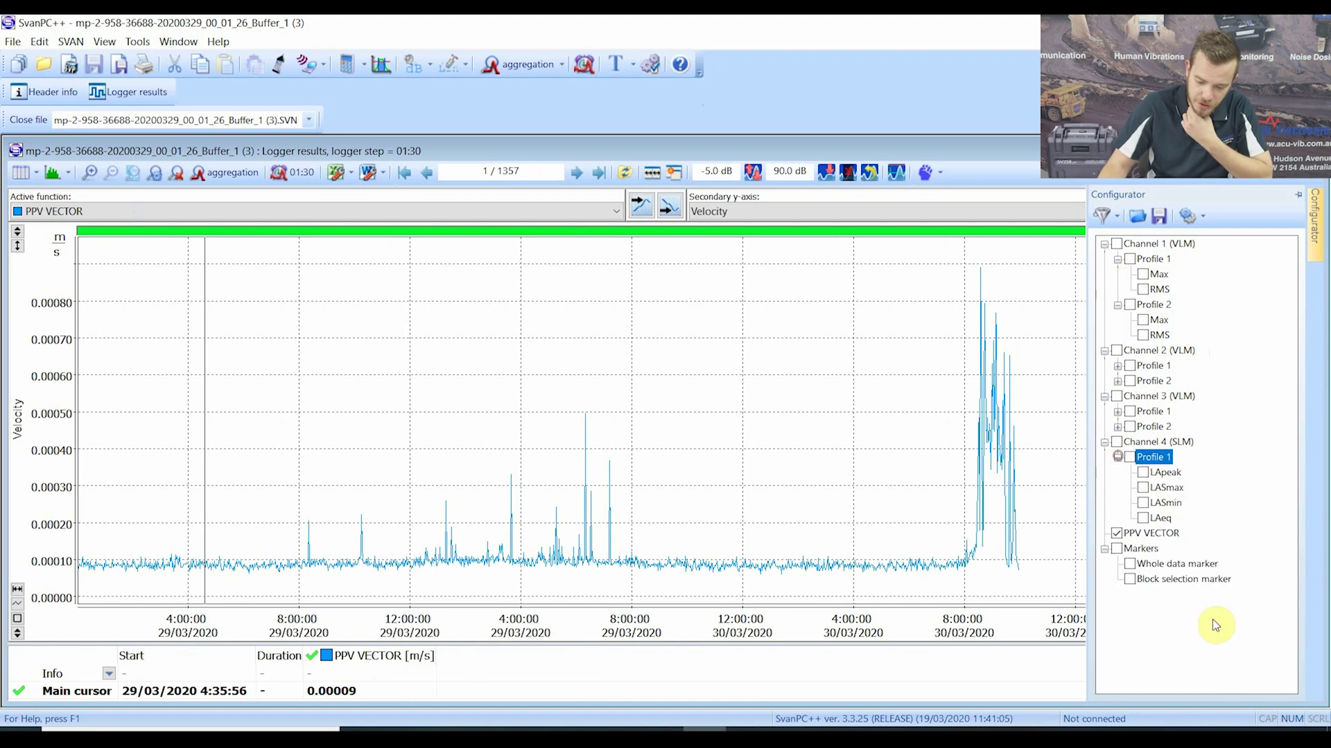
{"action": "left_click", "coordinate": [1151, 520]}
{"action": "left_click", "coordinate": [1143, 518]}
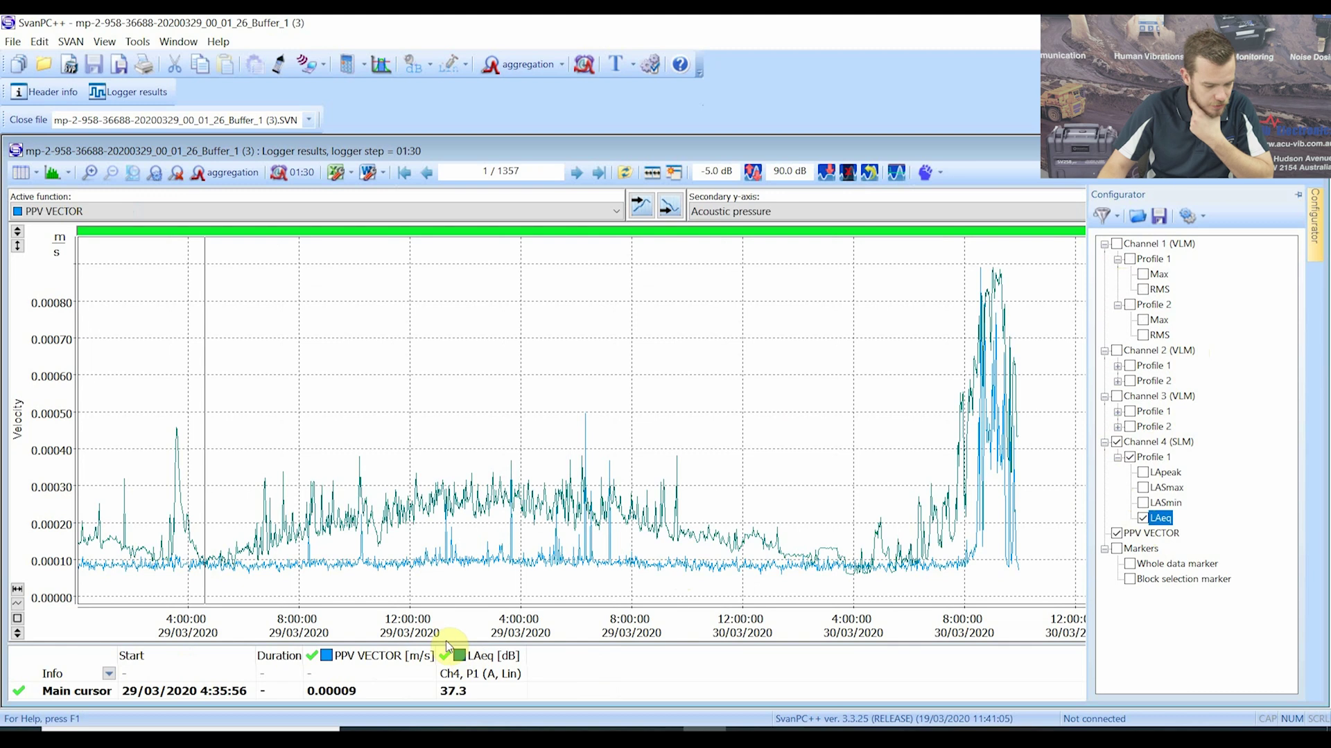
Recolour the LAeq curve bright green
{"action": "right_click", "coordinate": [463, 657]}
{"action": "left_click", "coordinate": [461, 657]}
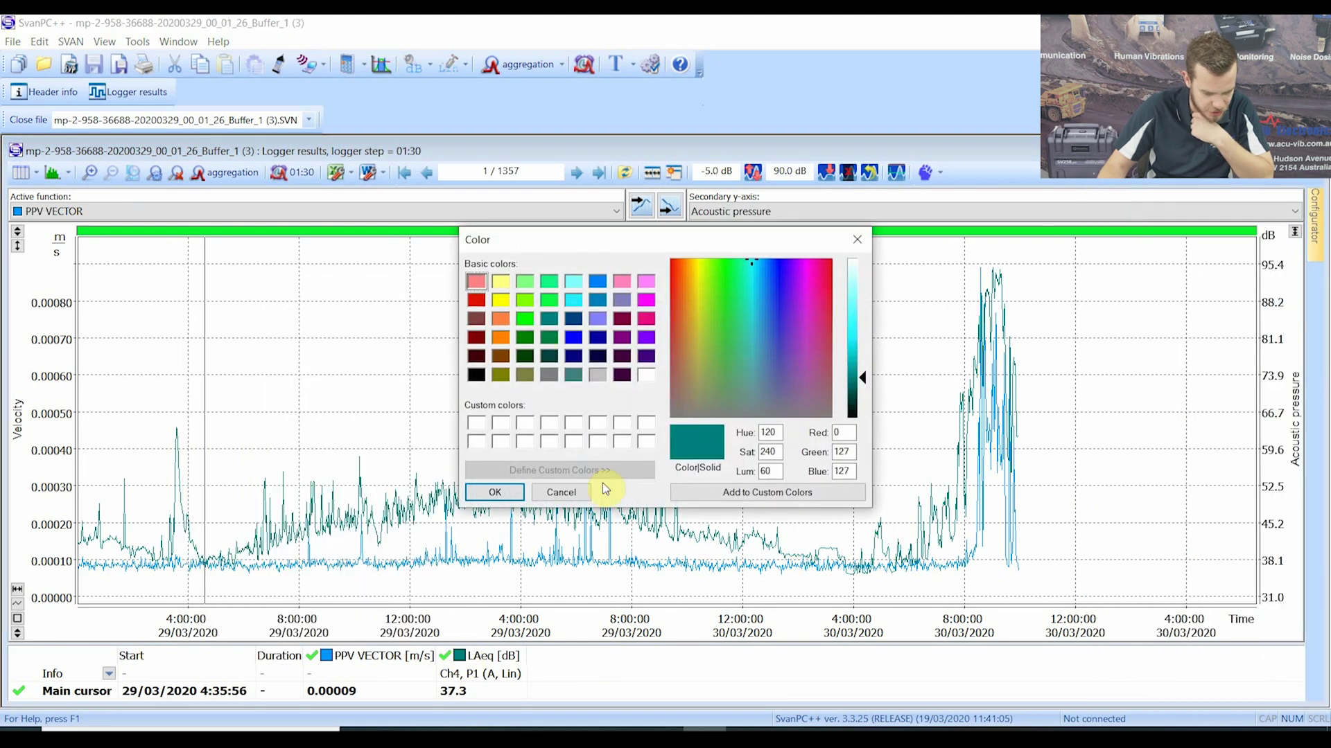
{"action": "left_click", "coordinate": [525, 318]}
{"action": "left_click", "coordinate": [494, 492]}
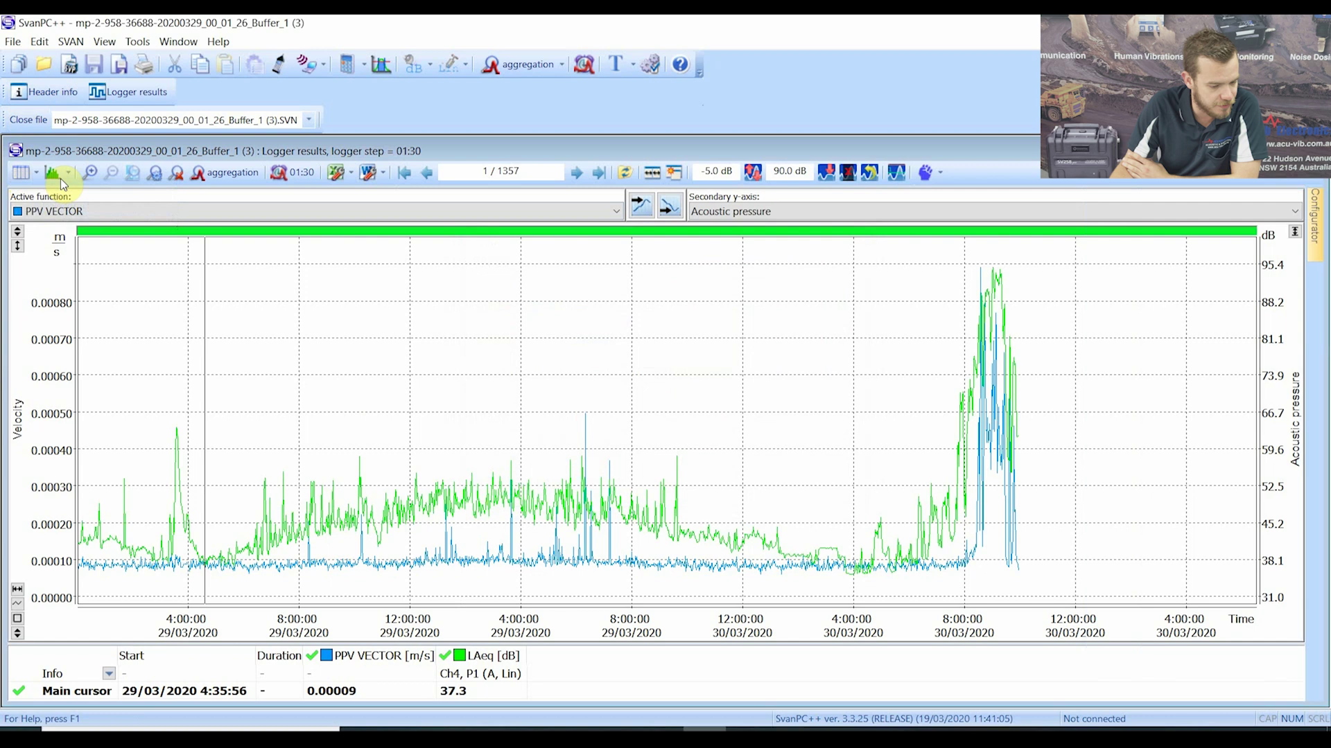
Switch to the results table and widen the Date & time and LAeq columns
{"action": "left_click", "coordinate": [20, 173]}
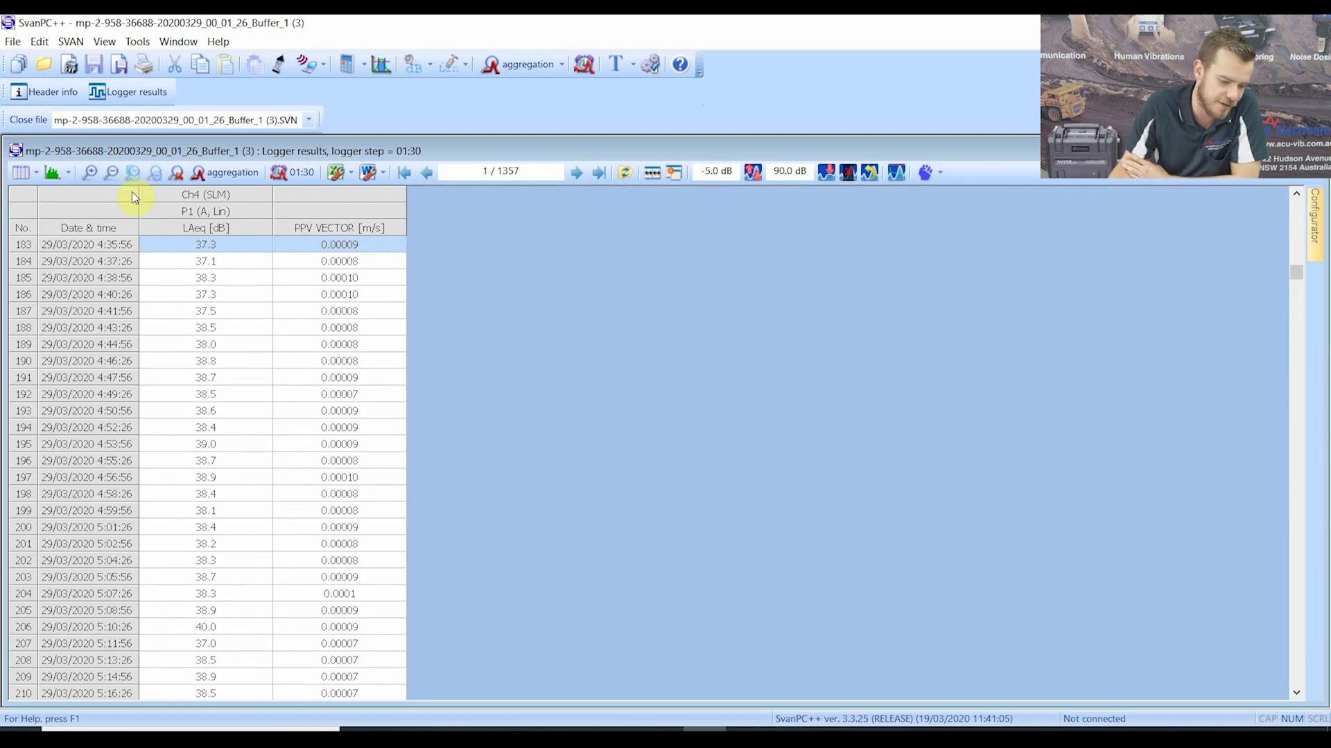
{"action": "left_click_drag", "start_coordinate": [140, 194], "coordinate": [188, 195]}
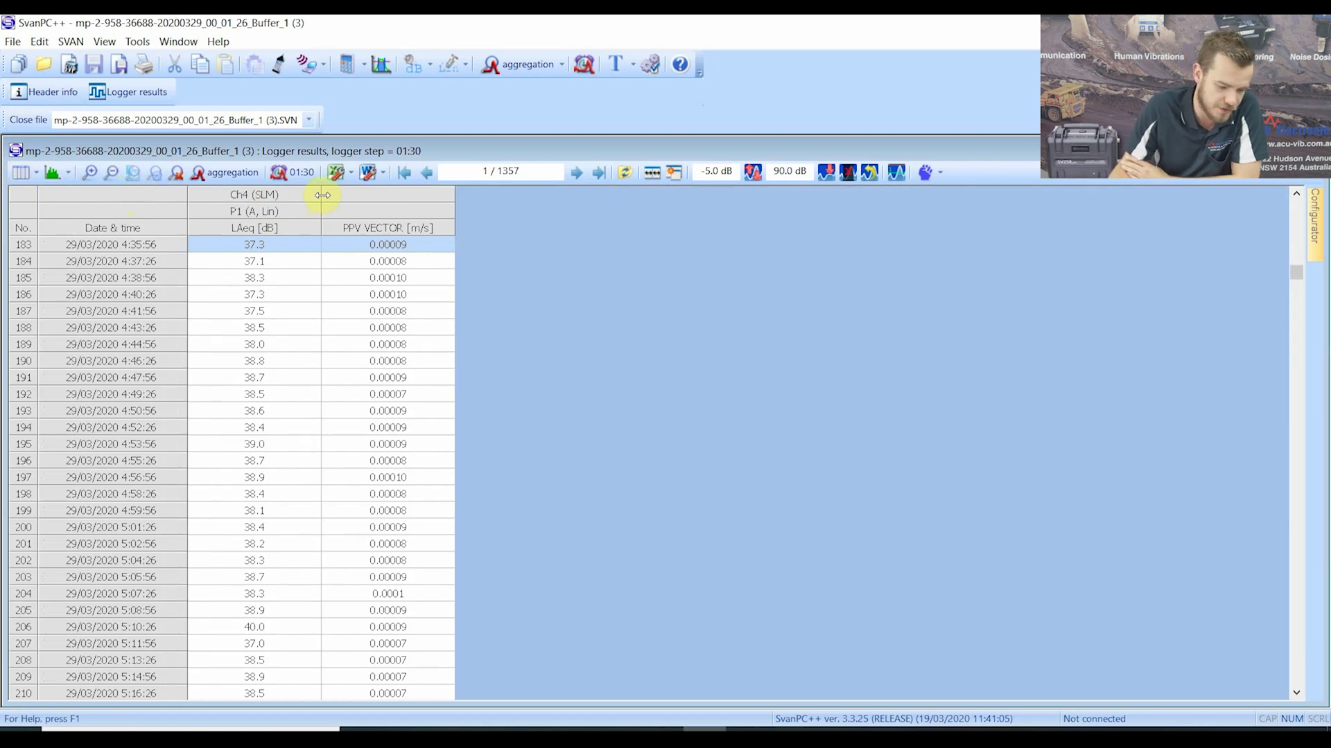
{"action": "left_click_drag", "start_coordinate": [321, 195], "coordinate": [373, 202]}
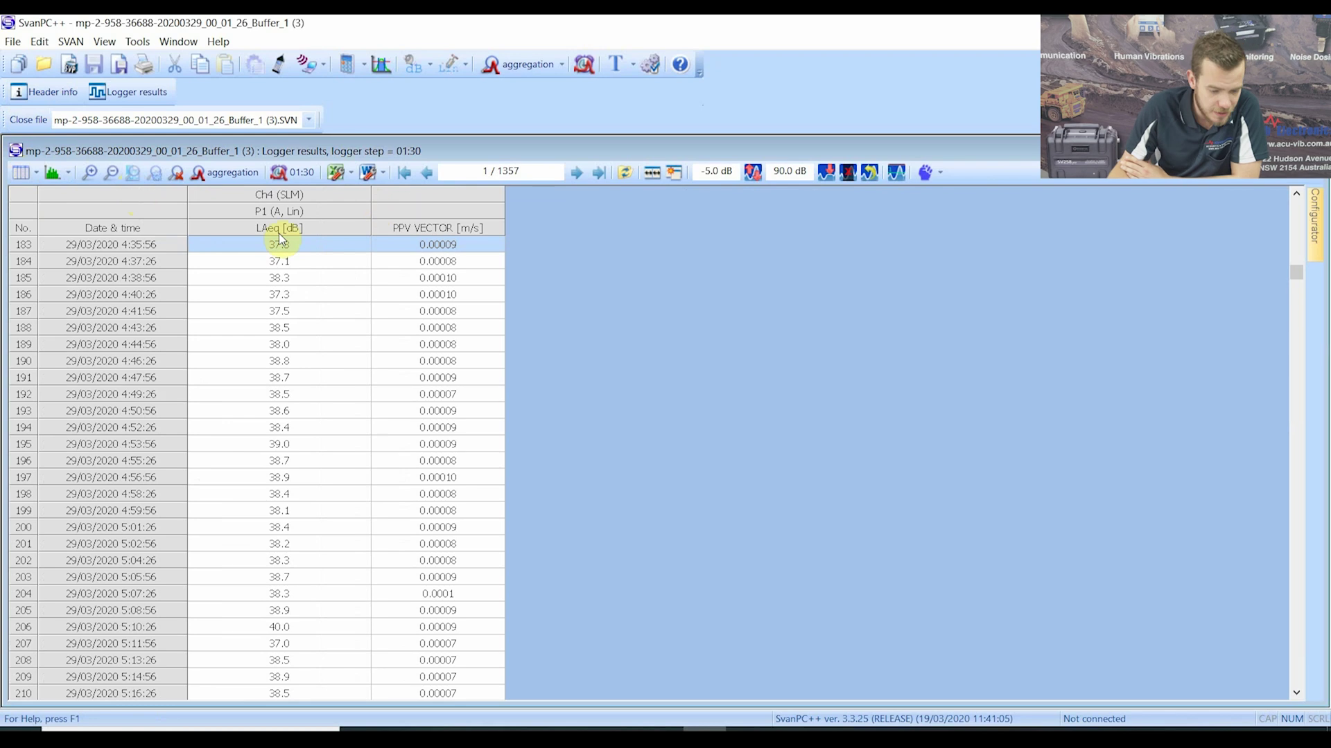
Reset the table's logger step to None
{"action": "left_click", "coordinate": [295, 173]}
{"action": "left_click", "coordinate": [695, 372]}
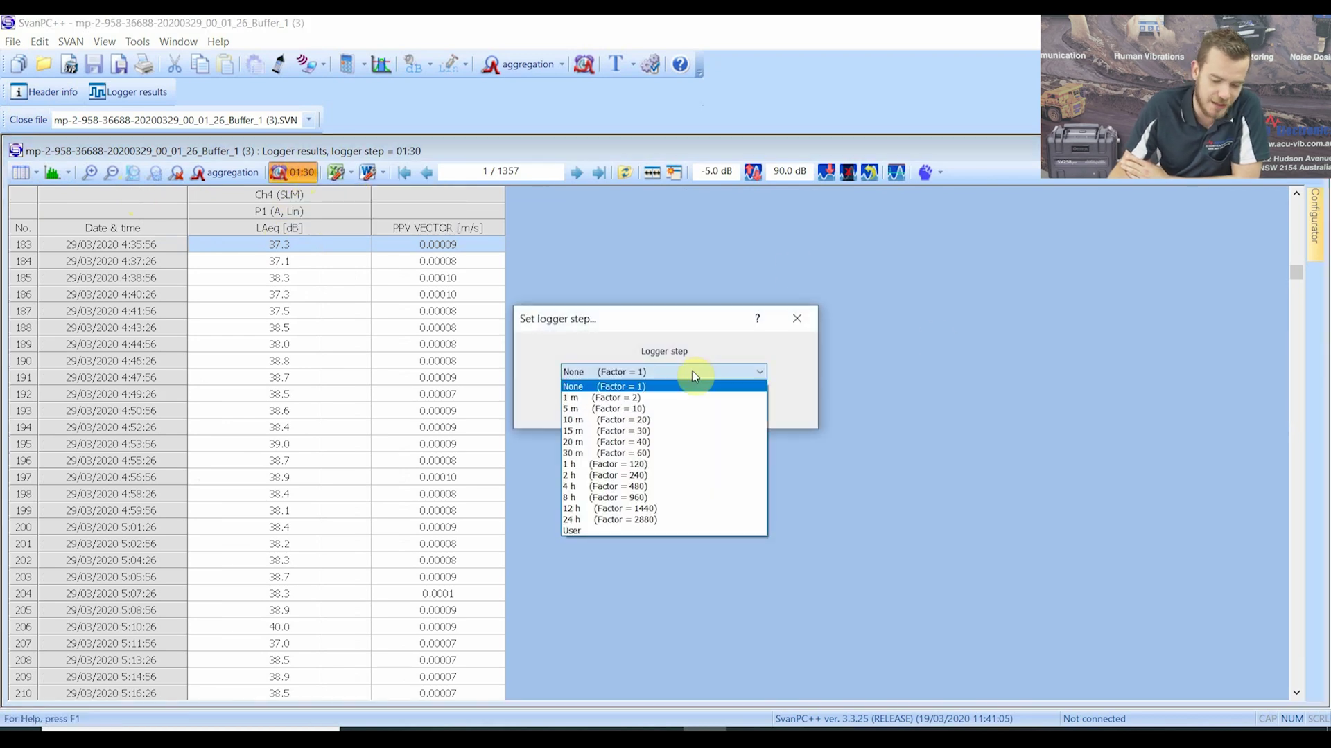
{"action": "left_click", "coordinate": [639, 387]}
{"action": "left_click", "coordinate": [633, 410]}
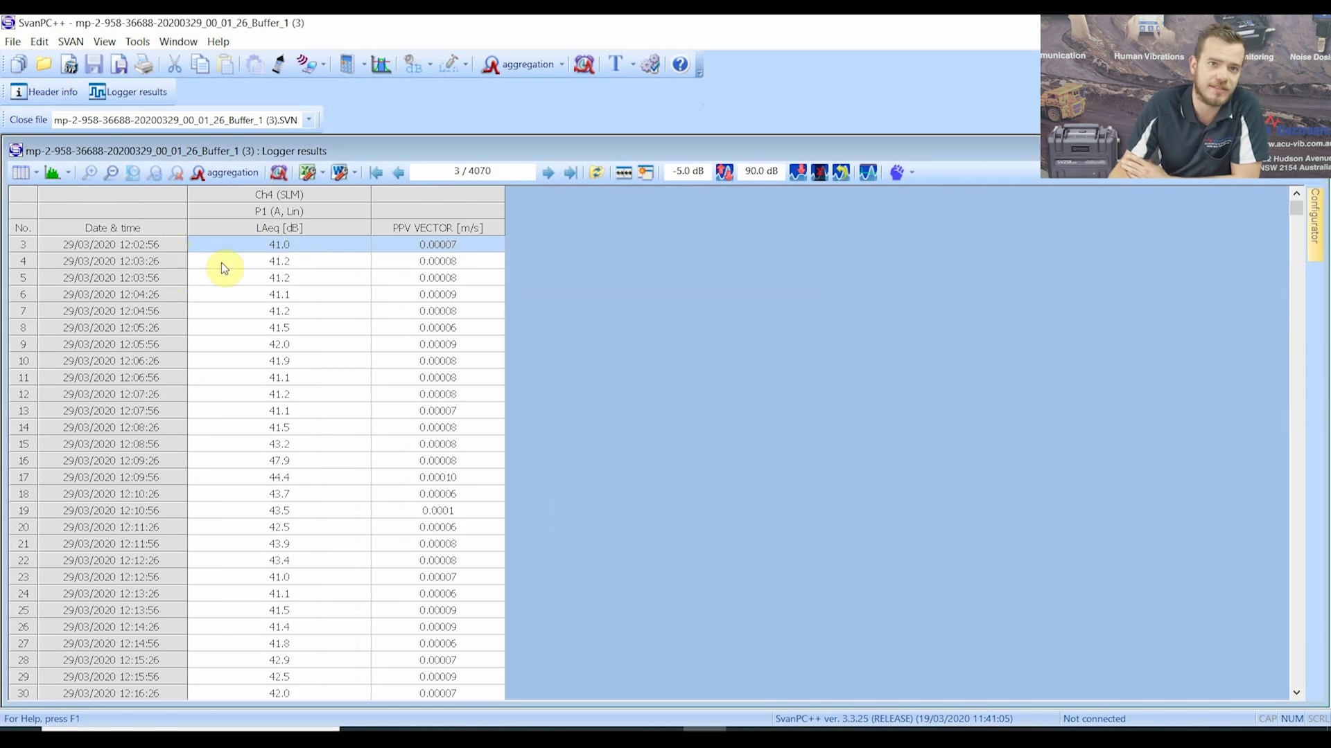
Set the logger step to 15 m (Factor = 30), reducing the table to 136 intervals
{"action": "left_click", "coordinate": [279, 172]}
{"action": "left_click", "coordinate": [645, 373]}
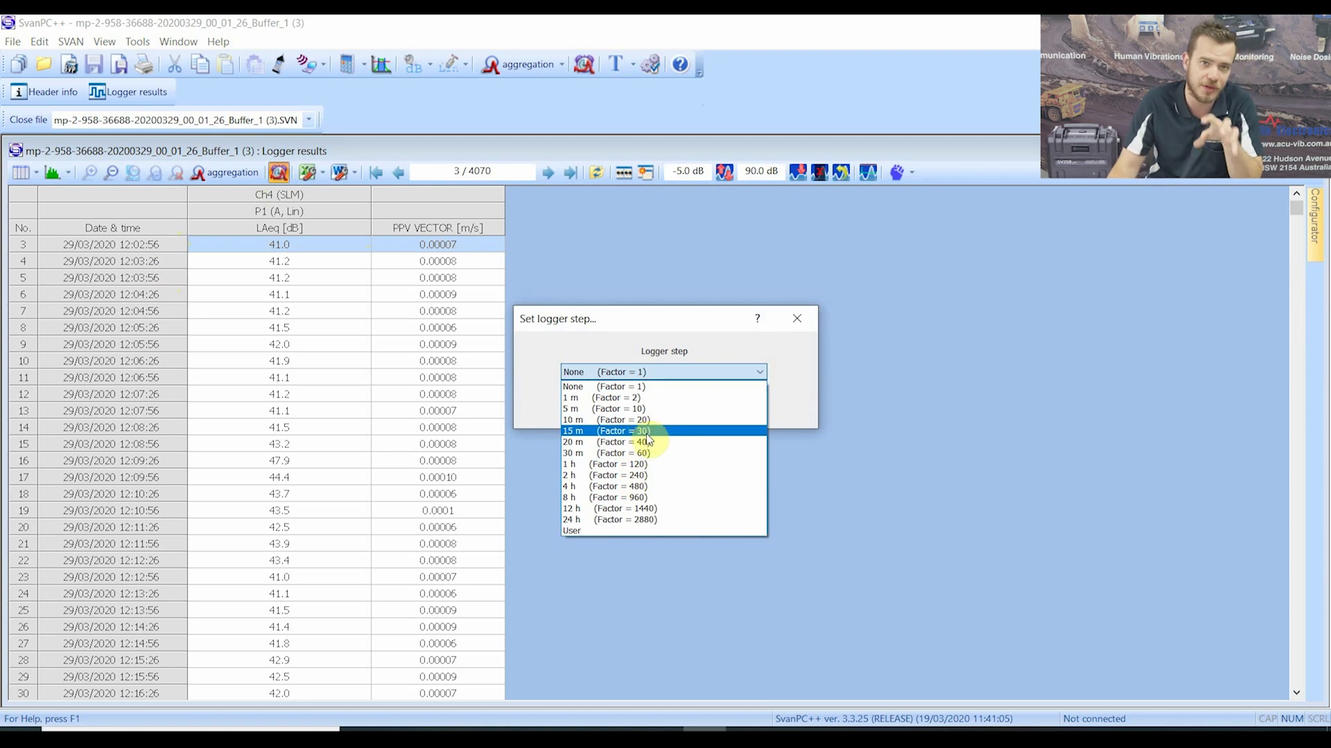
{"action": "left_click", "coordinate": [639, 431]}
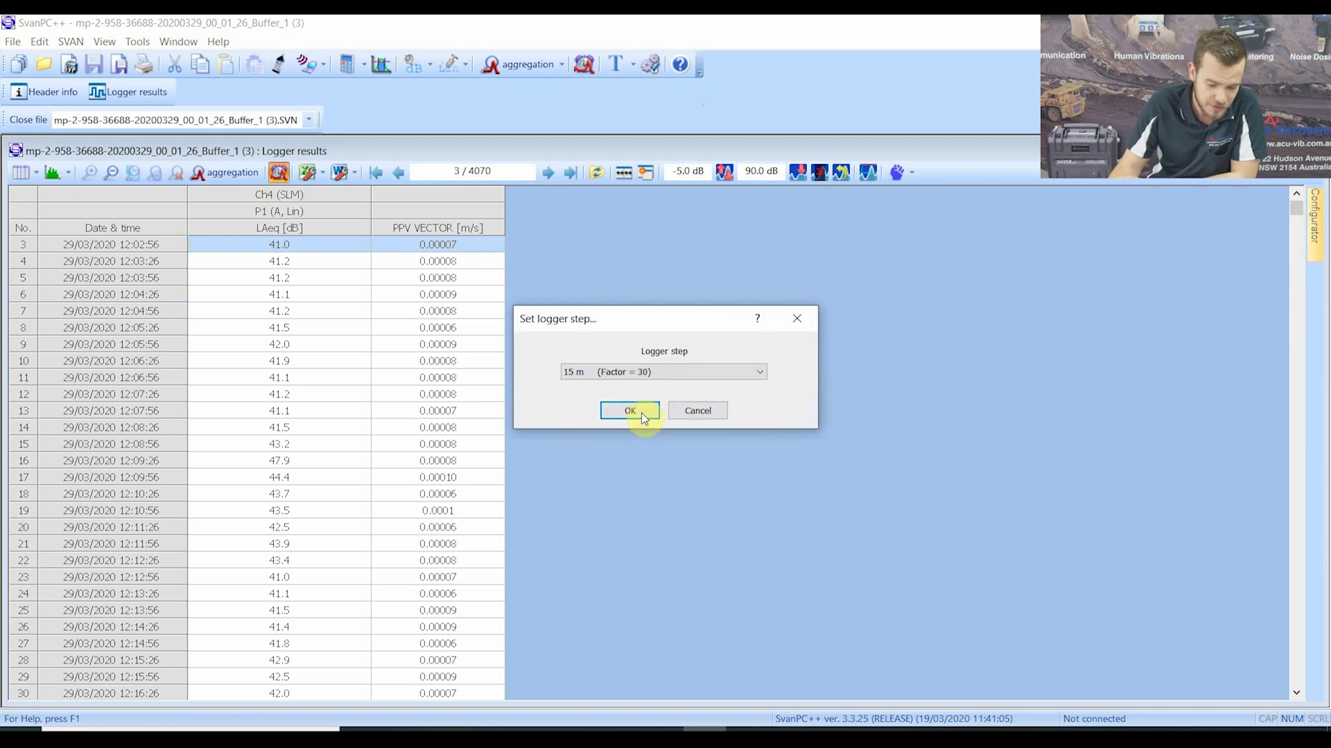
{"action": "left_click", "coordinate": [633, 411]}
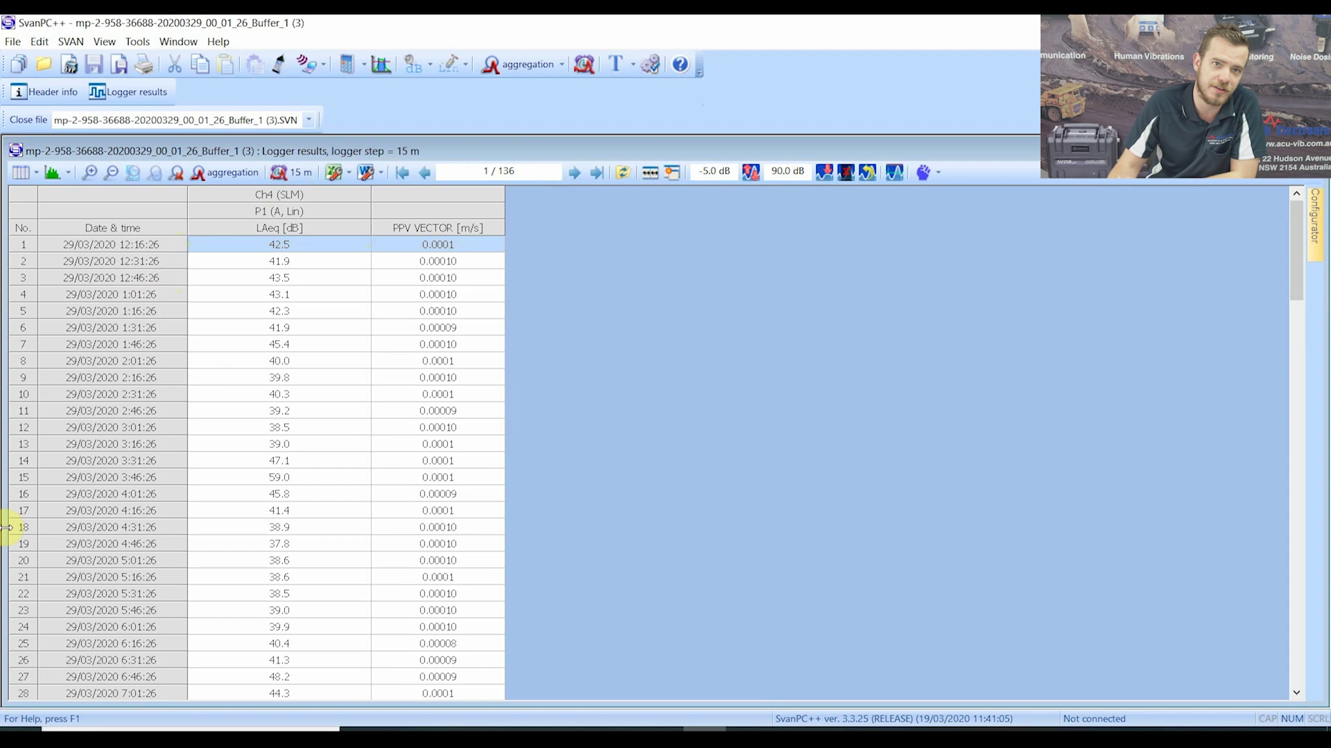
{"action": "left_click", "coordinate": [309, 175]}
{"action": "left_click", "coordinate": [721, 372]}
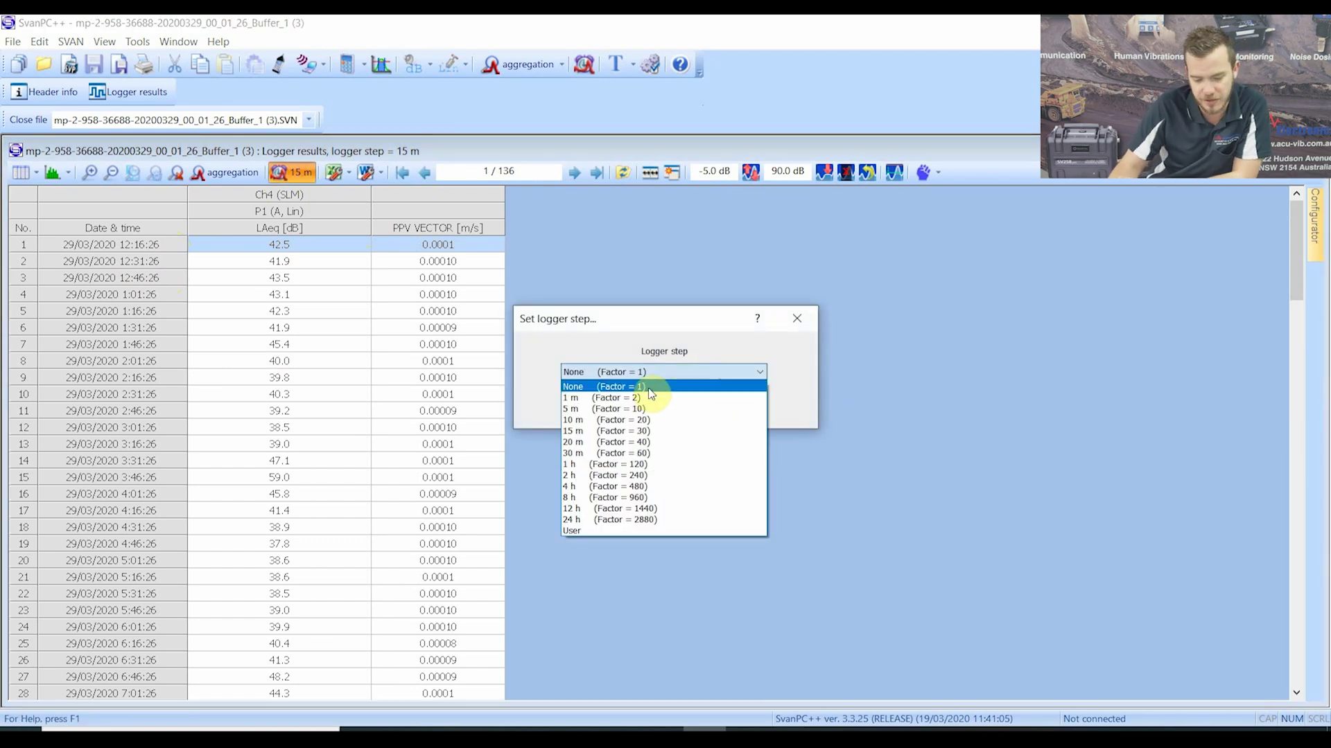